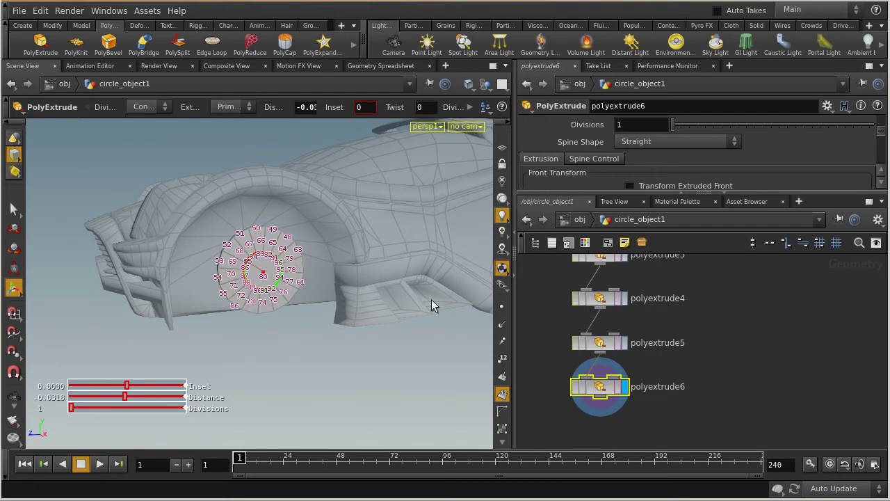
Turn off the primitive number display in the viewport.
left_click(505, 393)
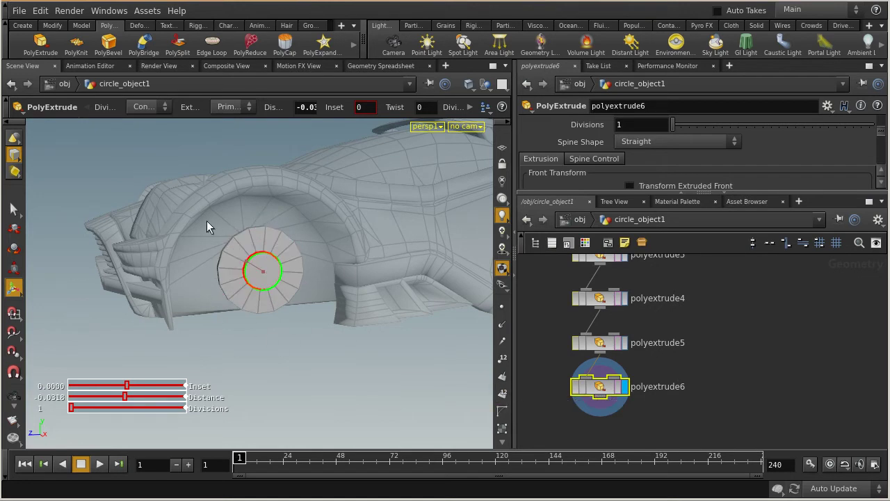
Examine the wheel hub's extruded rim and barrel from behind, below and the outer side of the car.
key("Escape")
scroll(182, 289, "up", 10)
left_click_drag(359, 293, 272, 245)
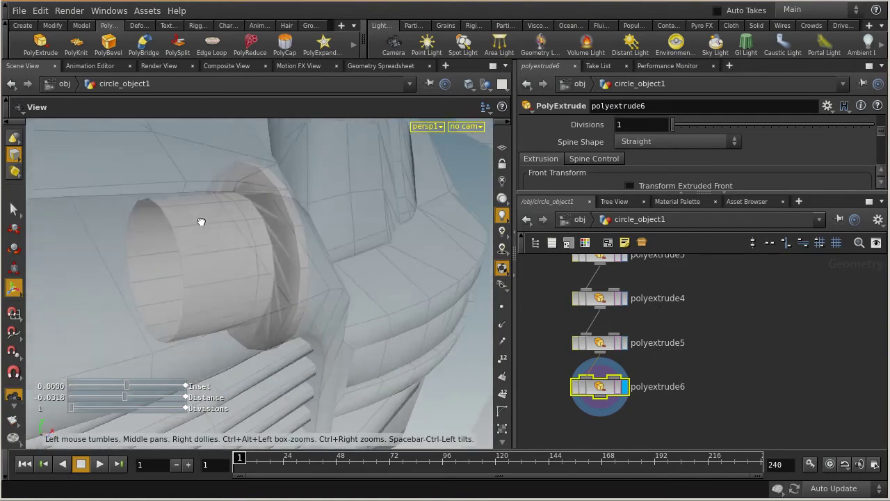
key("Return")
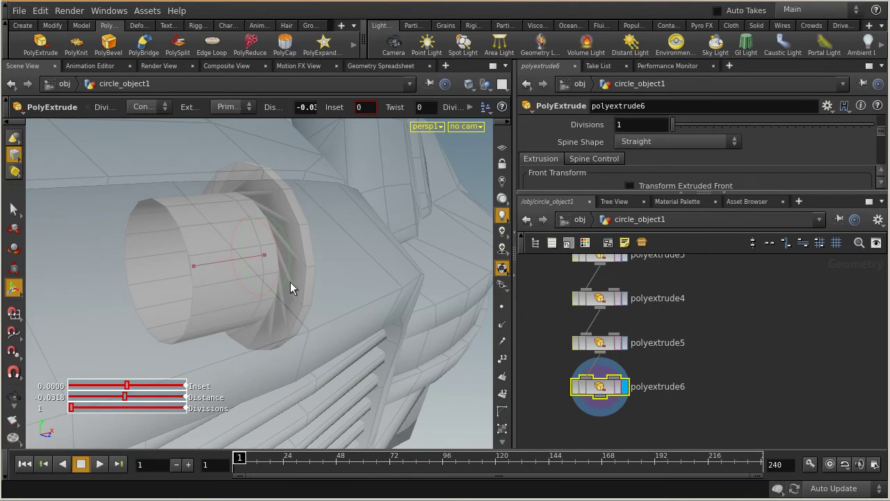
key("Escape")
left_click_drag(153, 238, 219, 248)
key("Return")
key("Escape")
left_click_drag(134, 239, 175, 265)
key("Return")
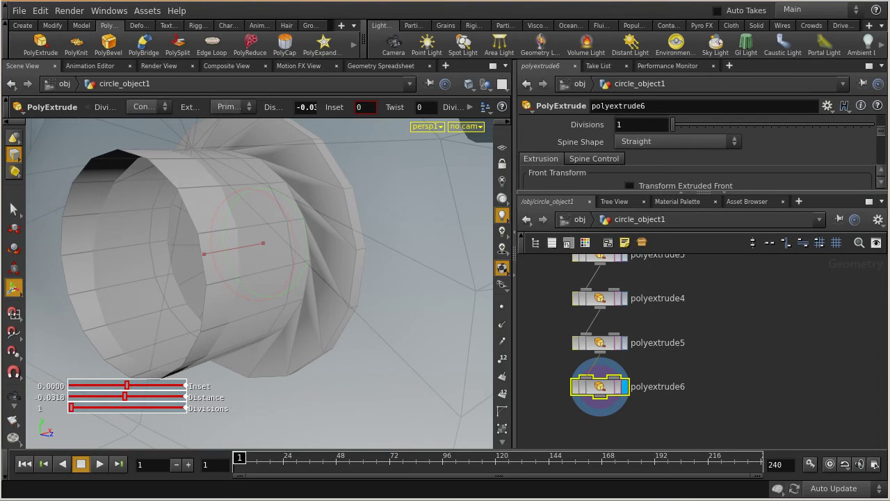
key("Escape")
left_click_drag(414, 278, 248, 238)
left_click_drag(206, 205, 201, 233)
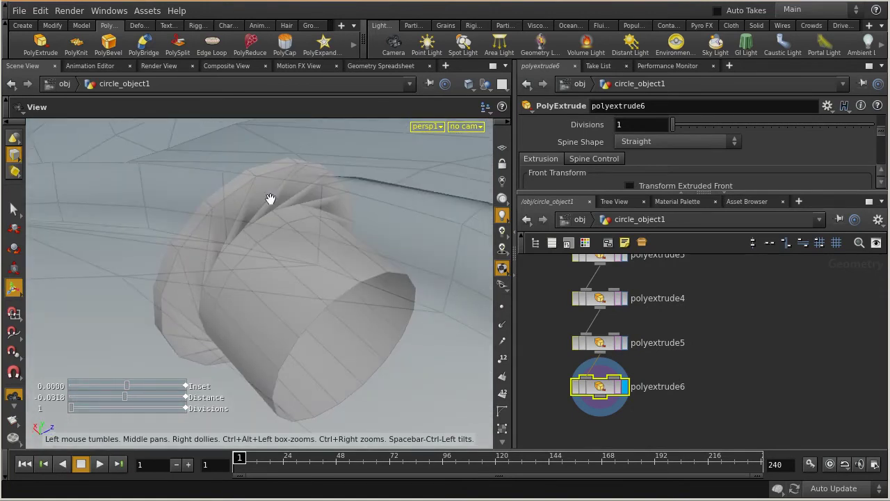
left_click_drag(417, 288, 267, 282)
key("Return")
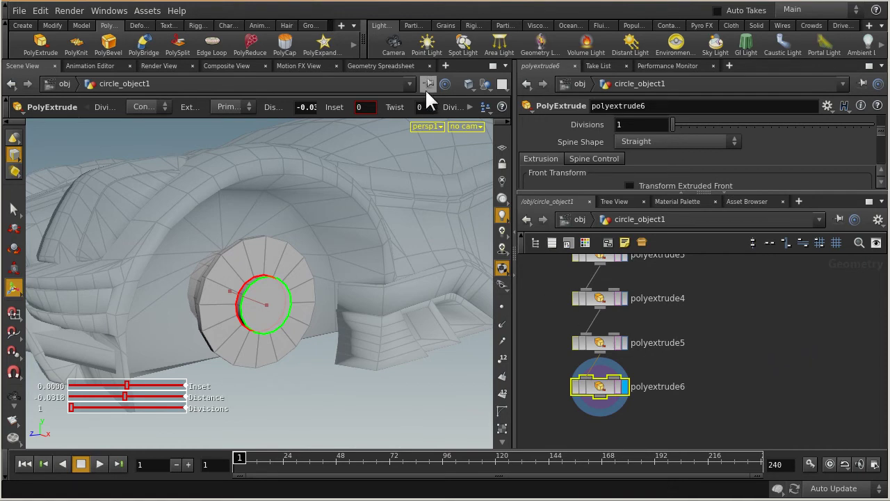
Set the viewport's object display mode to Ghost Other Objects.
left_click(485, 82)
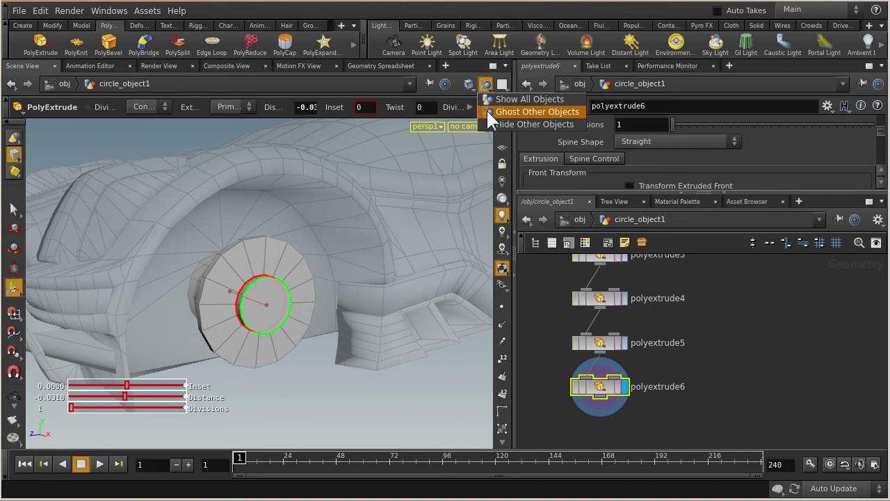
left_click(488, 112)
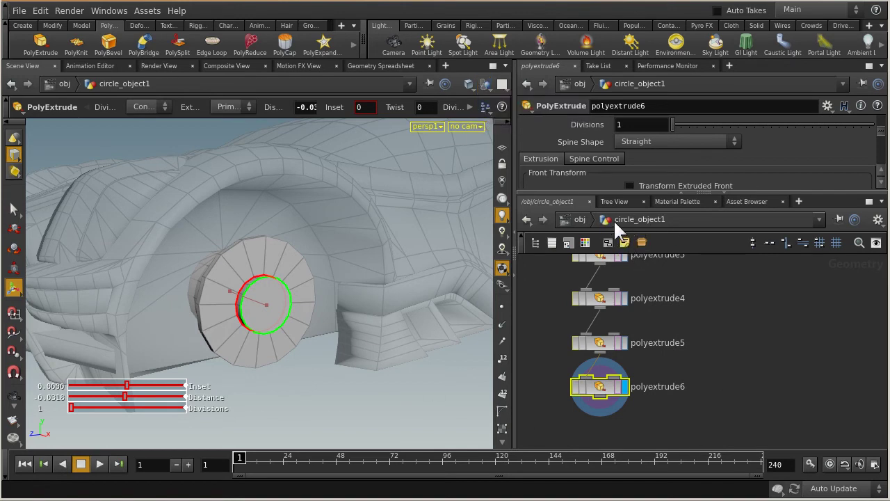
Return to the object level, place circle_object1 beneath conceptCar and rename it wheel_assembly.
left_click(580, 220)
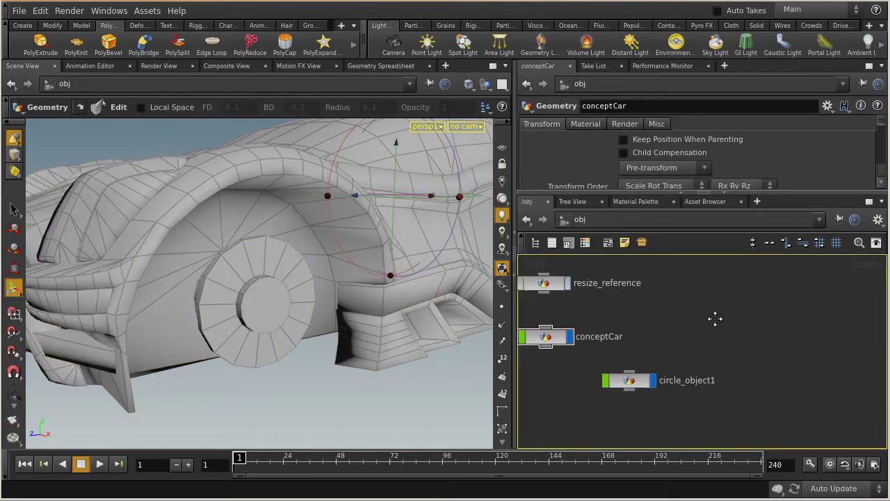
left_click_drag(670, 396, 595, 390)
double_click(648, 388)
type("wheel_assembly")
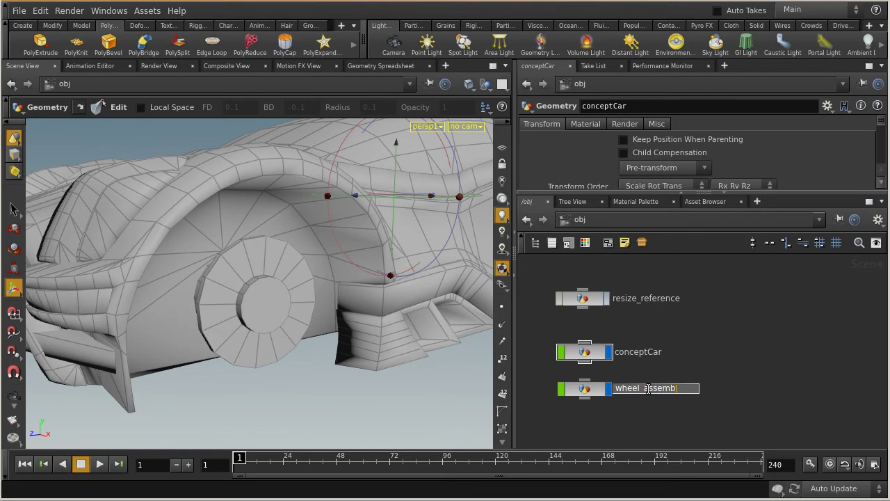
key("Return")
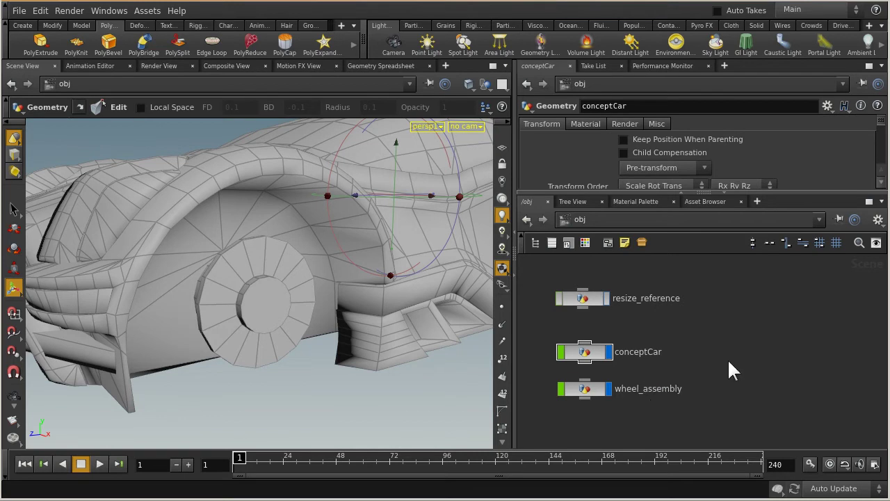
Look inside conceptCar to check how the other objects are ghosted, and return to the object level.
double_click(581, 352)
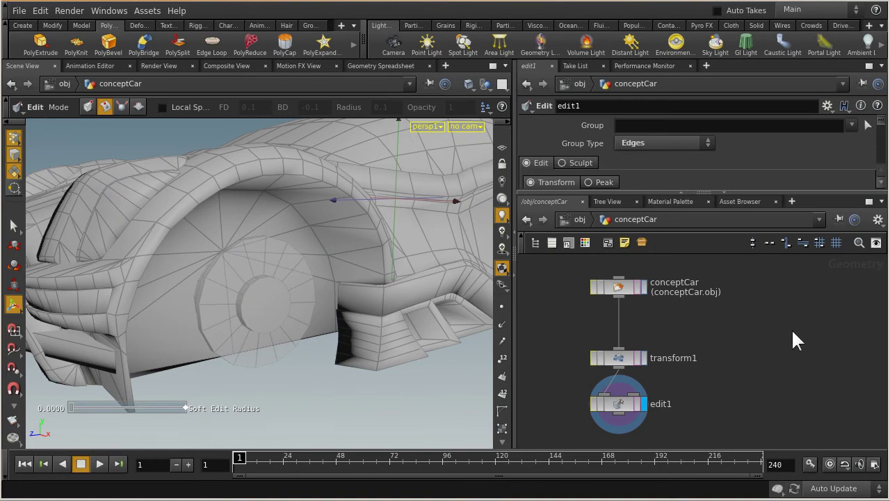
left_click(575, 220)
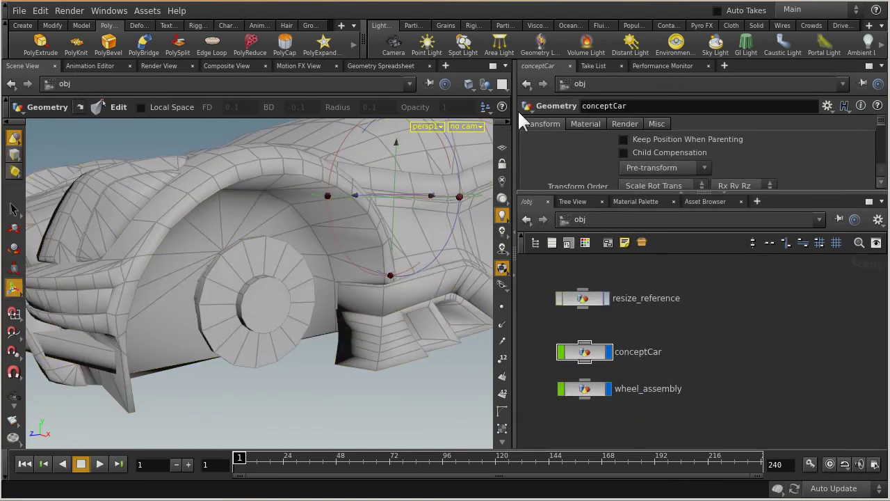
Set the viewport to Show All Objects, check the display inside conceptCar and return to the object level.
left_click(485, 83)
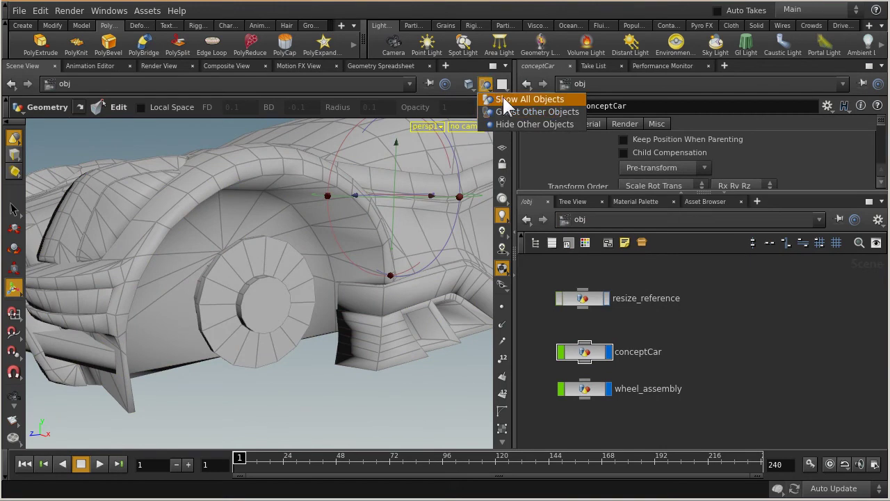
left_click(508, 99)
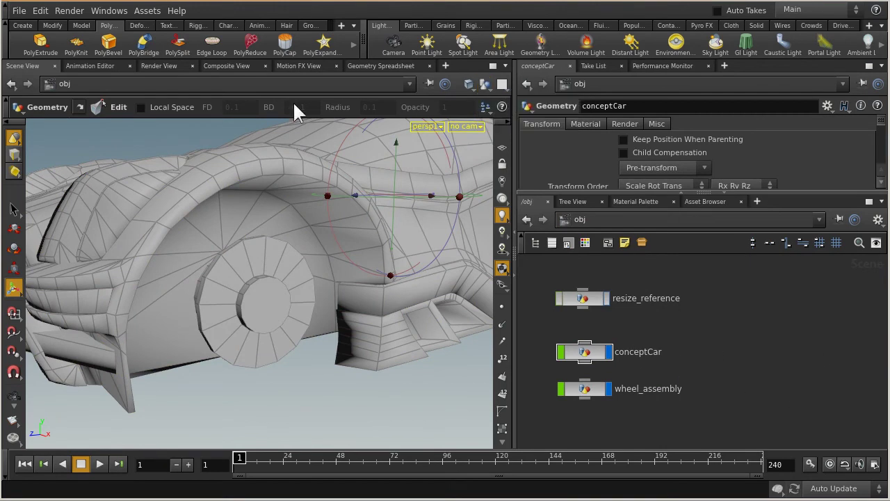
double_click(583, 352)
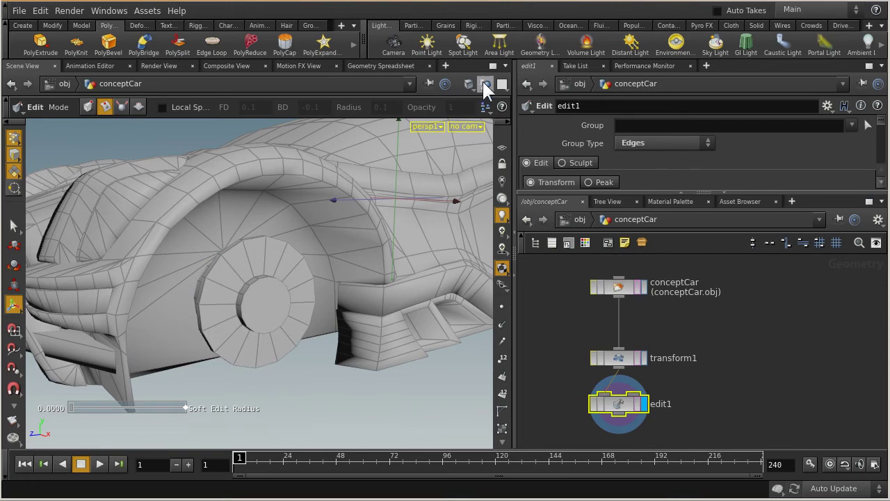
left_click(579, 219)
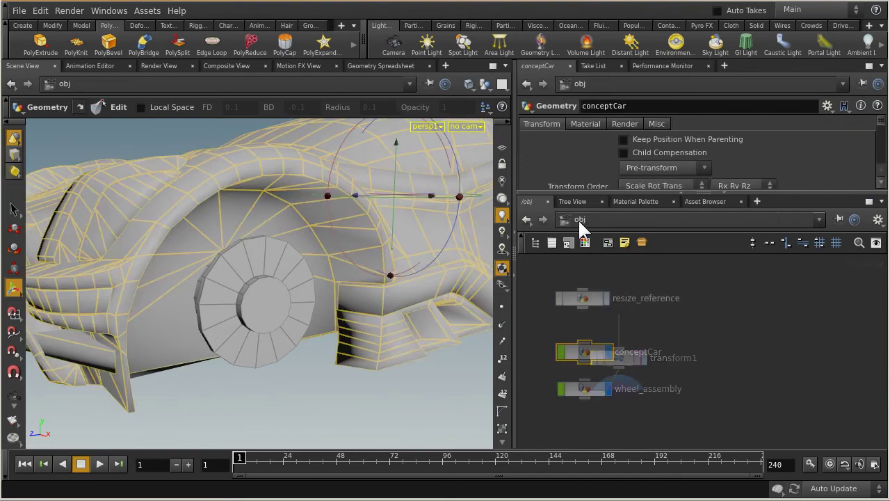
Set the viewport to Hide Other Objects, check the display inside conceptCar and return to the object level.
left_click(484, 82)
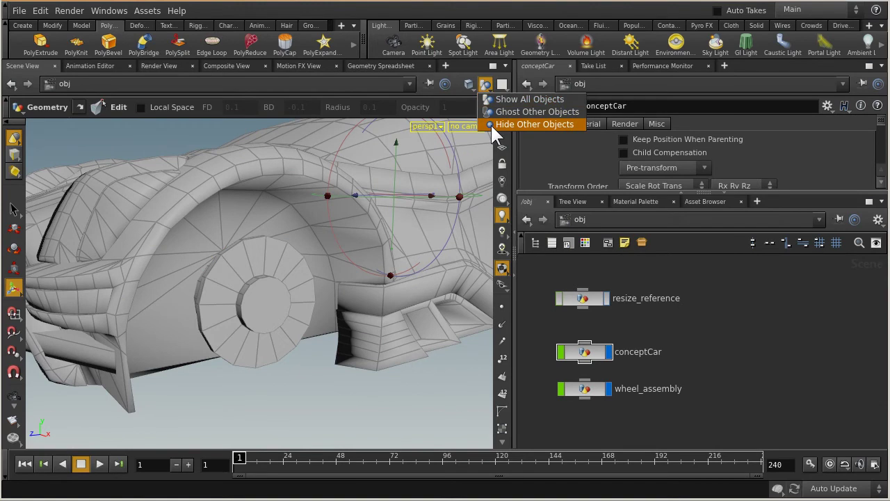
left_click(491, 124)
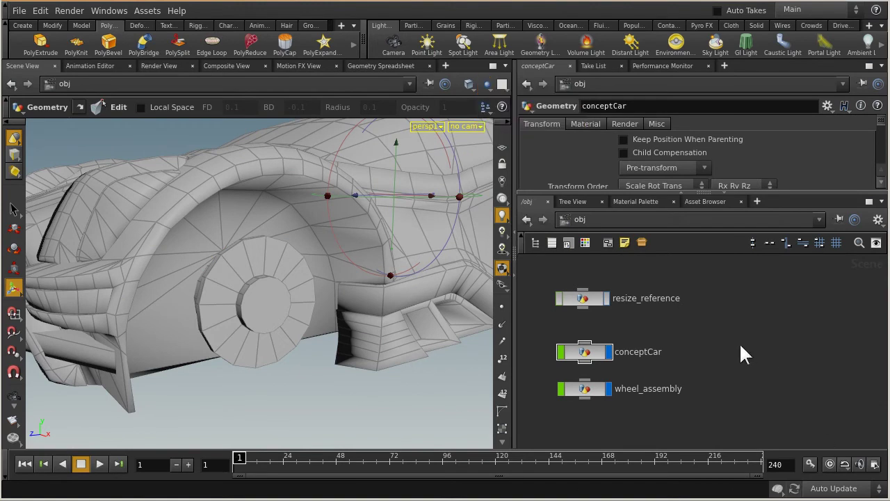
double_click(590, 356)
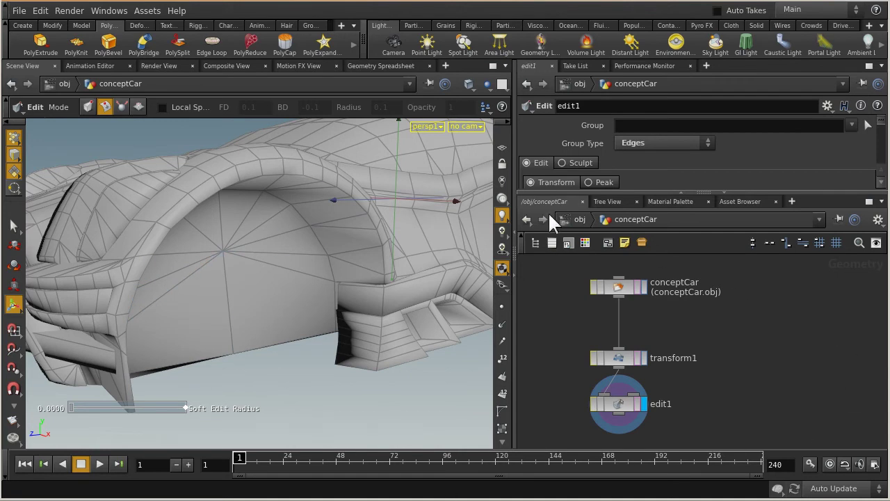
left_click(569, 218)
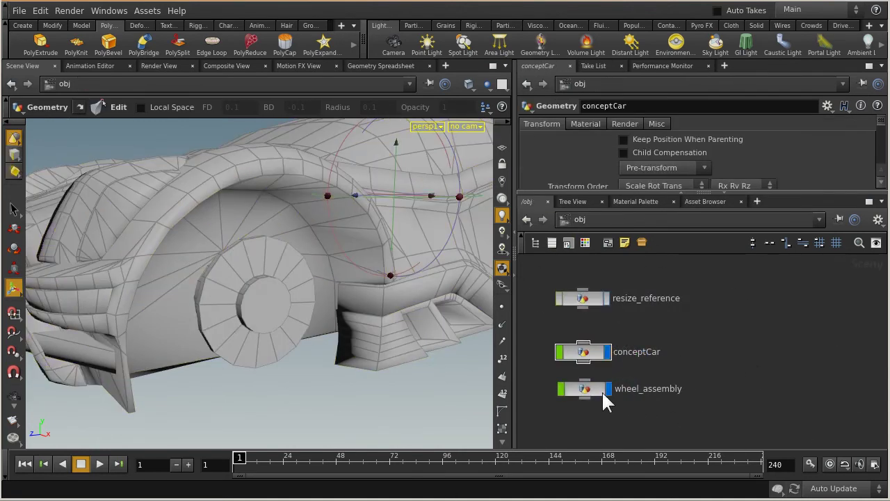
Go inside wheel_assembly and inspect the isolated wheel from both sides along with its chain of PolyExtrude nodes.
double_click(588, 390)
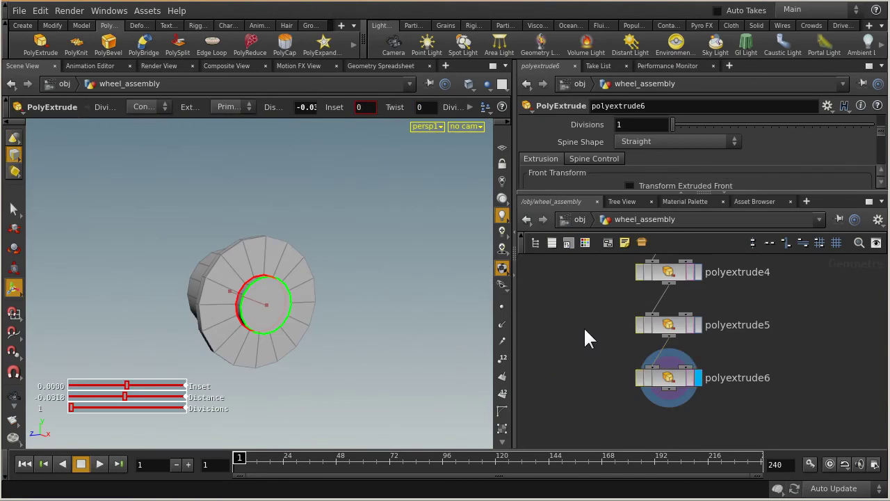
key("Escape")
left_click_drag(282, 299, 292, 214)
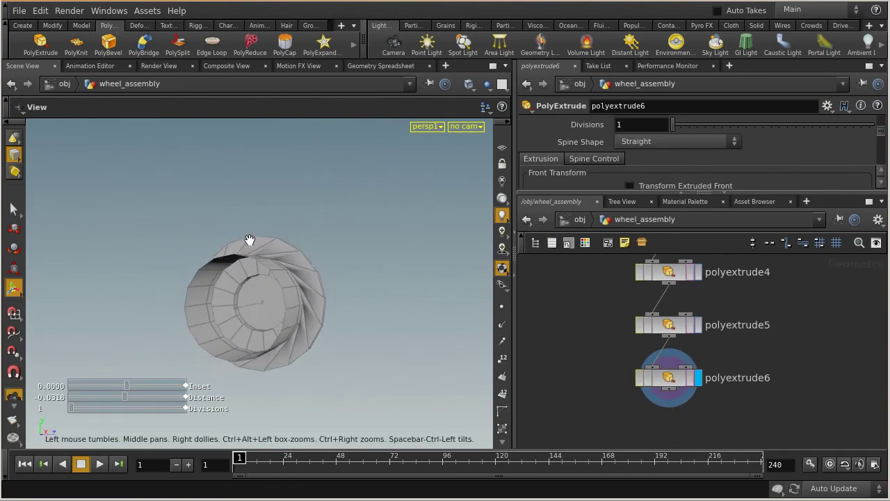
right_click_drag(292, 215, 398, 237)
left_click_drag(398, 236, 255, 266)
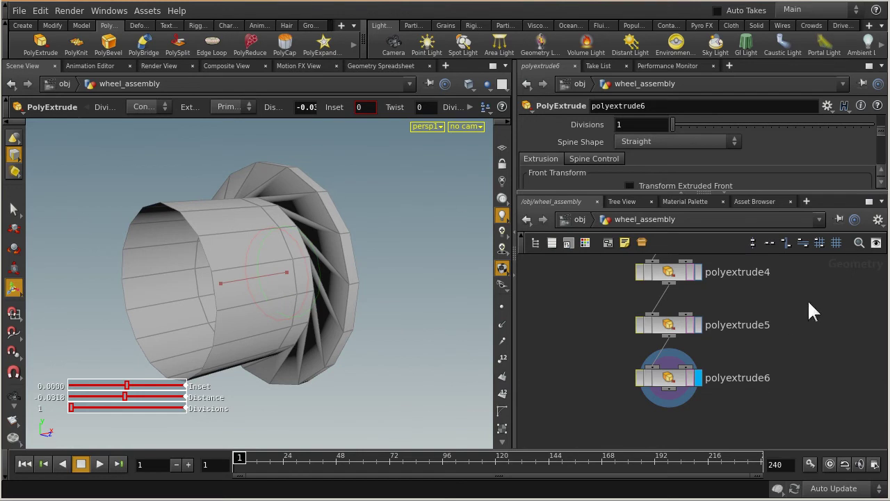
middle_click_drag(809, 290, 791, 400)
scroll(810, 365, "down", 3)
middle_click_drag(813, 357, 744, 325)
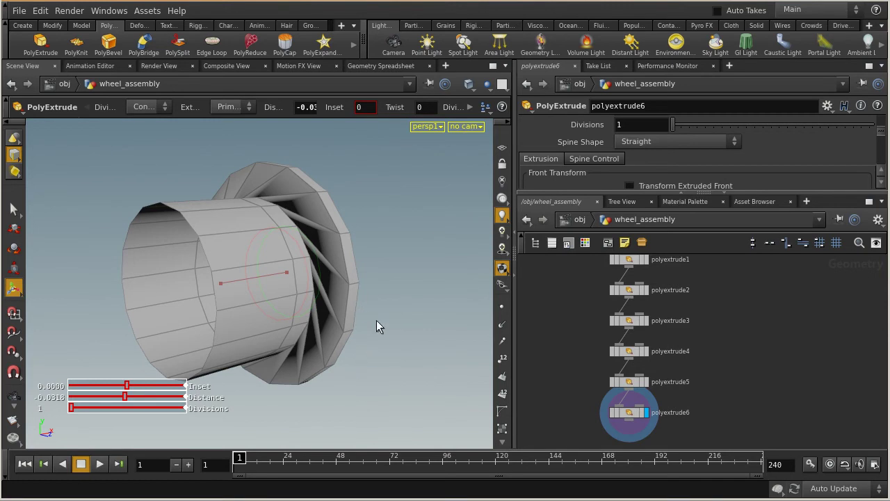
key("Escape")
left_click_drag(381, 278, 252, 299)
key("Return")
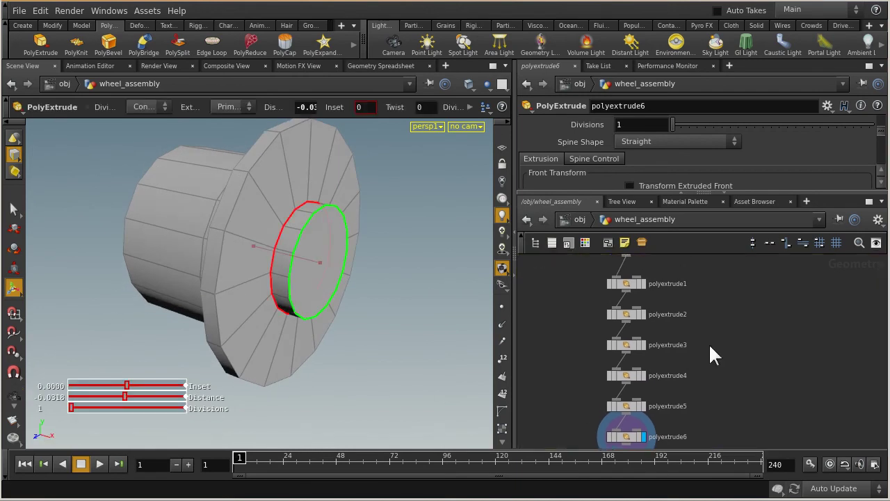
Display polyextrude5, polyextrude4, polyextrude3 and polyextrude2 in turn to trace which extrusion twists the geometry.
left_click(642, 406)
left_click(642, 375)
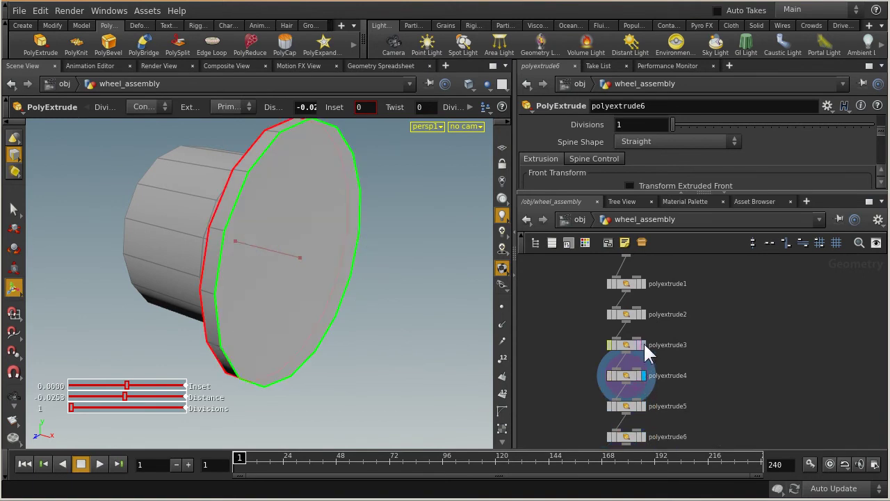
left_click(643, 343)
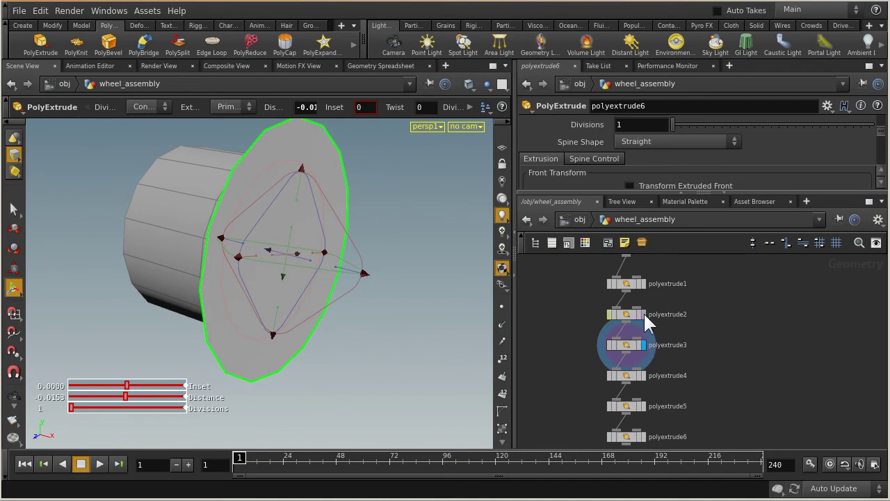
left_click(644, 314)
left_click_drag(316, 295, 341, 256)
key("Return")
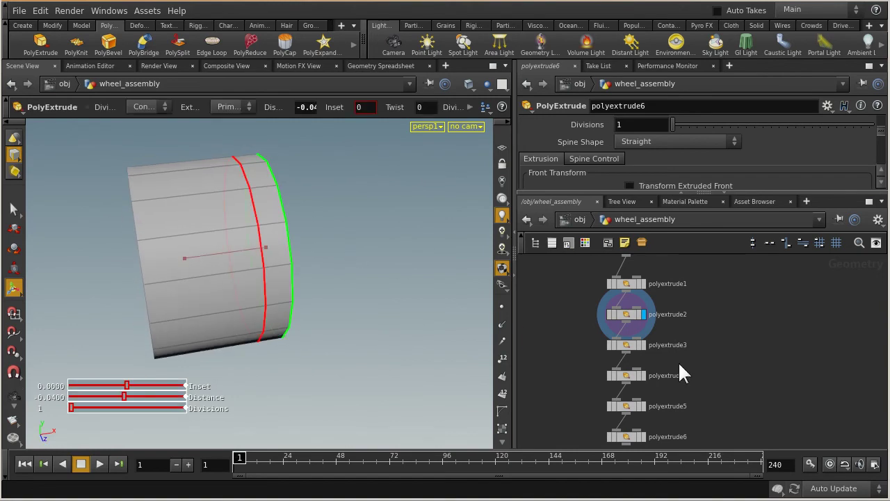
Display polyextrude3 and inspect its flared rim faces close up from behind.
left_click(643, 345)
key("Escape")
right_click_drag(304, 288, 365, 258)
mouse_move(365, 259)
left_mouse_down()
mouse_move(298, 265)
mouse_move(373, 265)
left_mouse_up()
key("Return")
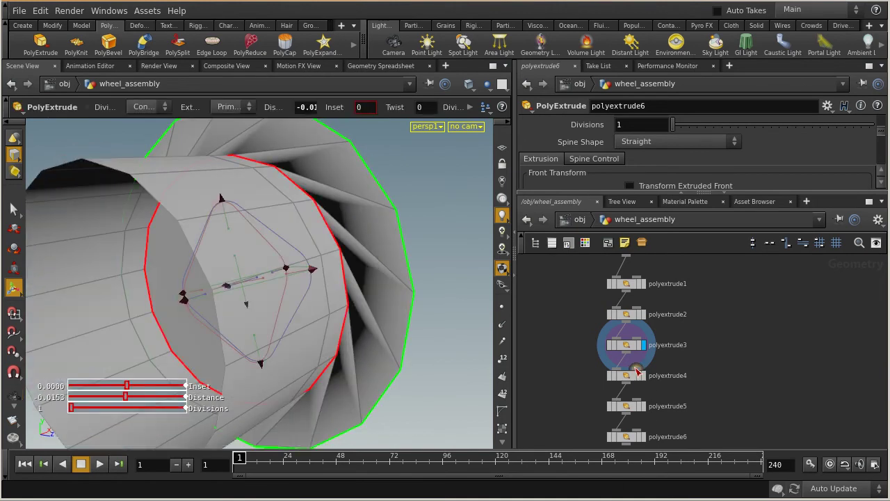
Revert the front transform's Rotate values on polyextrude3 to their defaults.
left_click(627, 346)
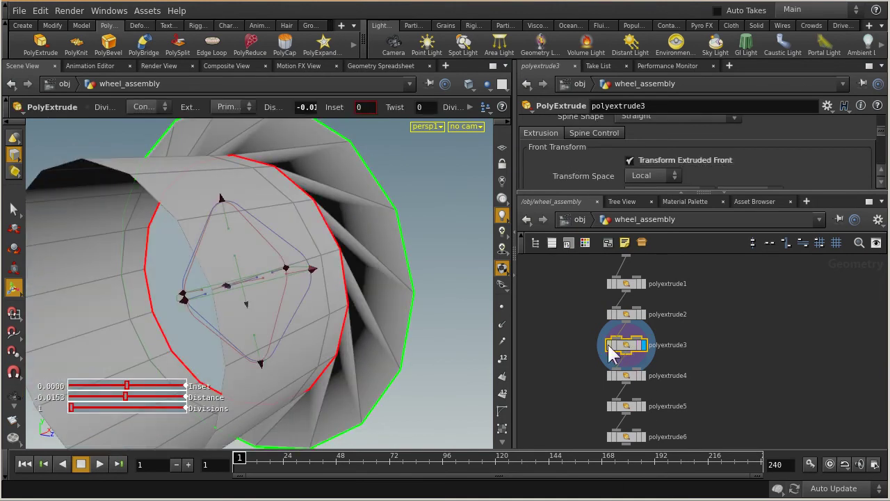
left_click_drag(780, 193, 811, 295)
scroll(828, 167, "down", 2)
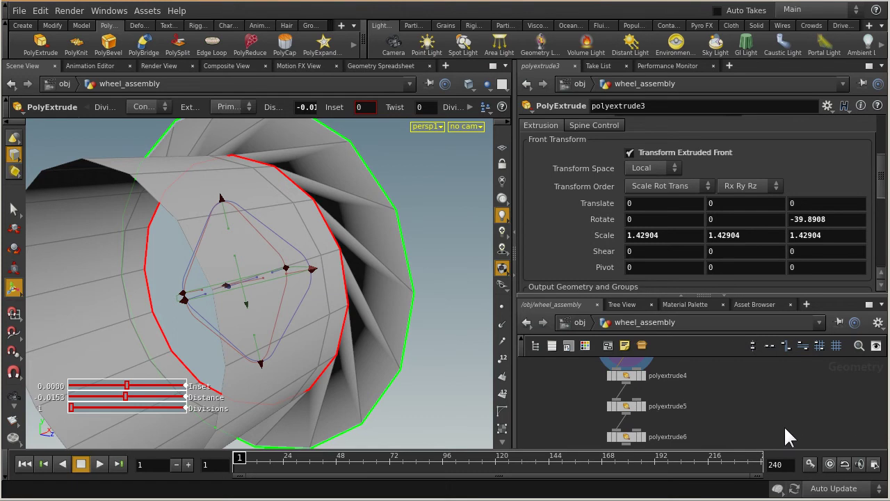
right_click(580, 220)
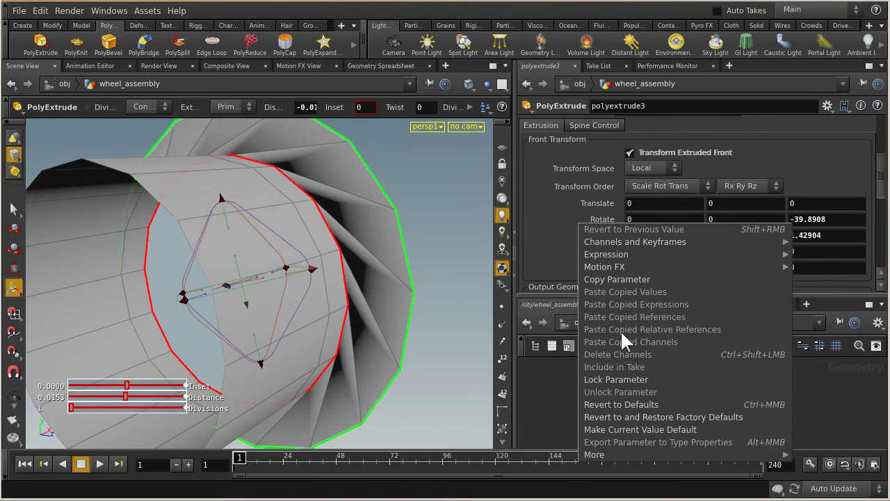
left_click(596, 405)
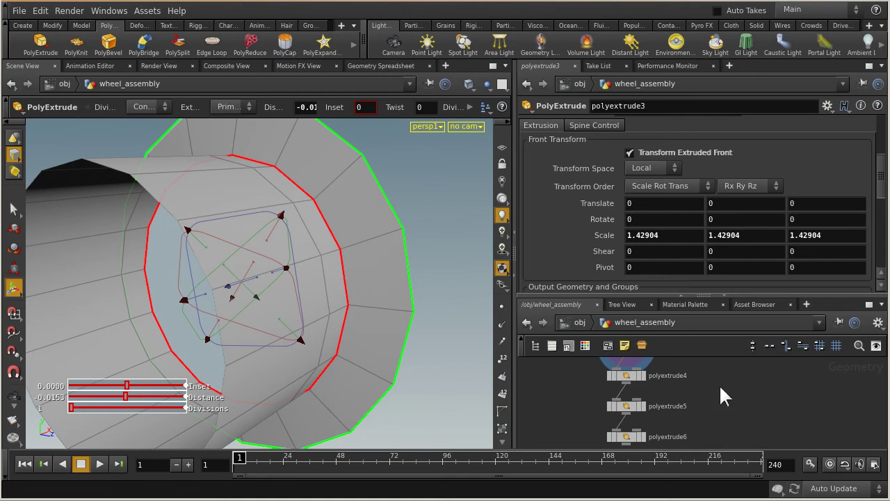
scroll(775, 418, "up", 2)
scroll(765, 410, "down", 2)
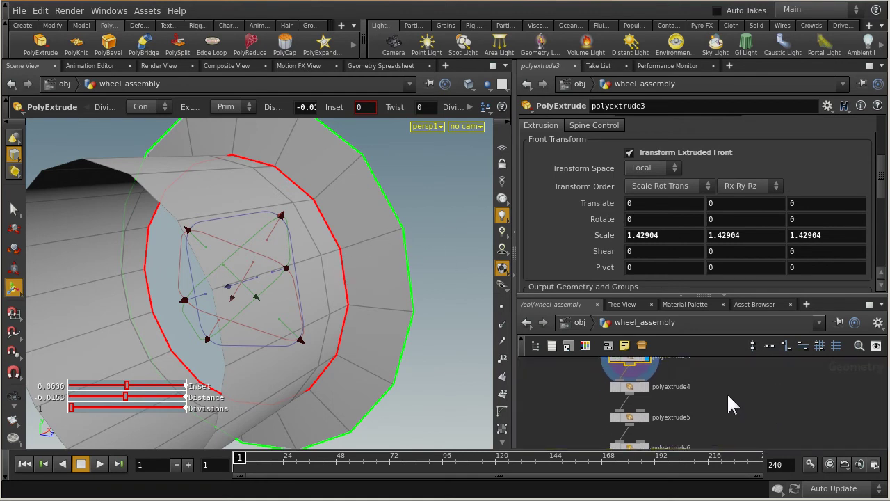
Enlarge the network editor and display polyextrude4, polyextrude5 and polyextrude6 in turn to check the wheel geometry down the chain.
left_click_drag(632, 296, 630, 182)
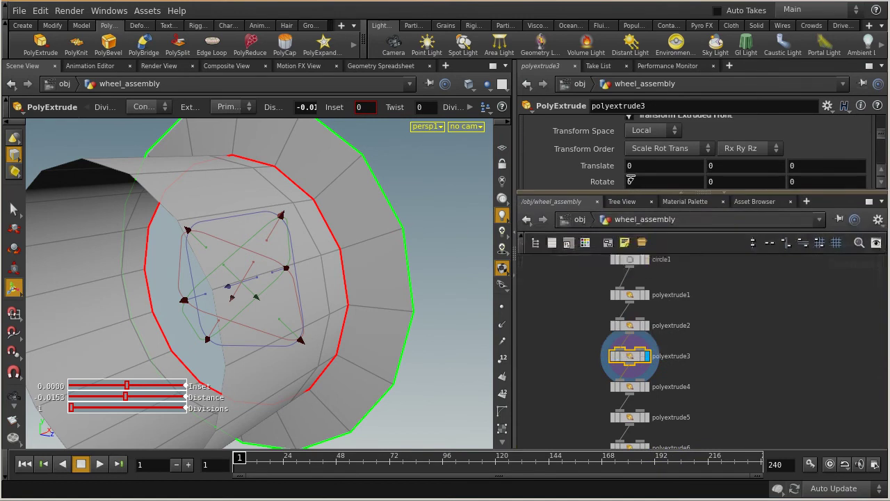
middle_click_drag(737, 410, 737, 340)
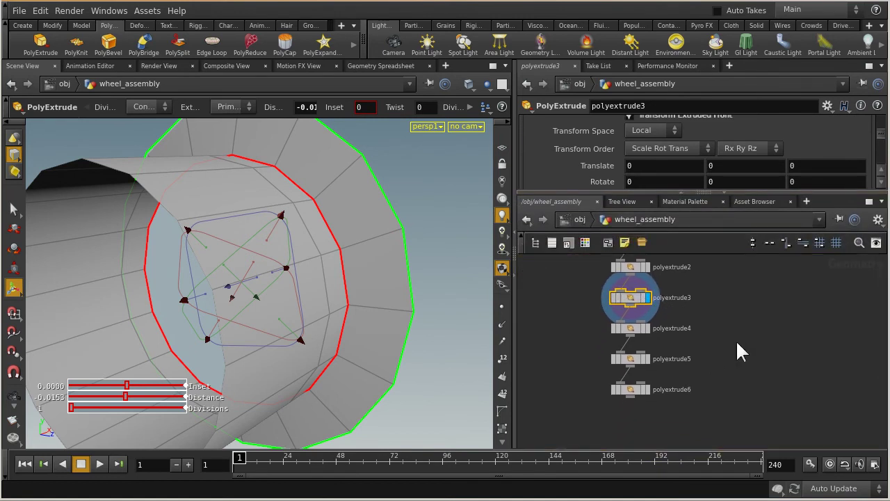
left_click(646, 327)
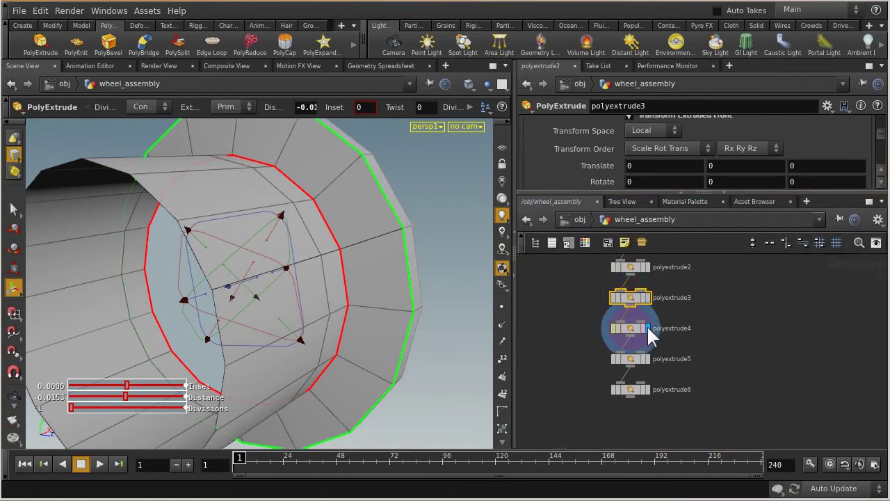
left_click(648, 358)
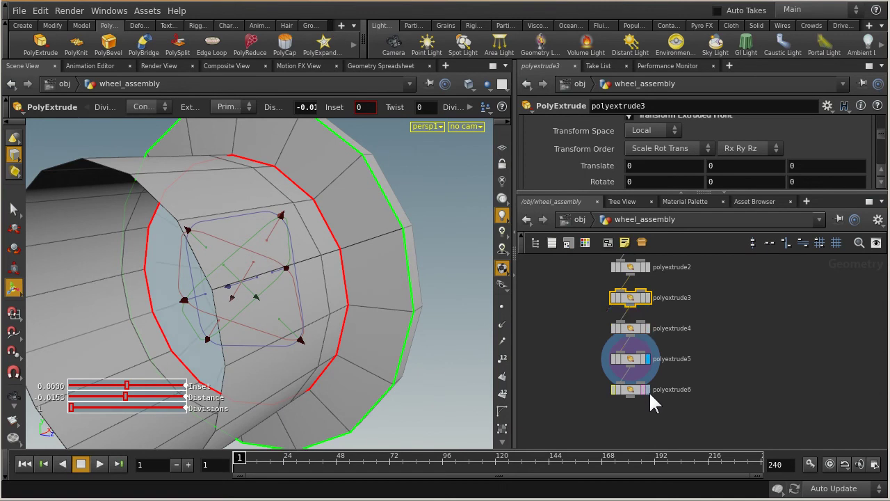
left_click(648, 389)
left_click_drag(407, 255, 327, 248)
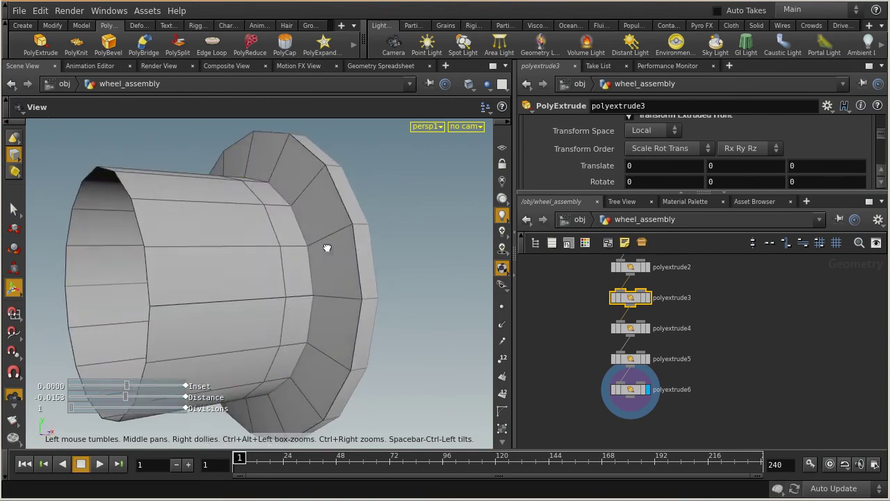
key("Return")
middle_click_drag(692, 330, 727, 377)
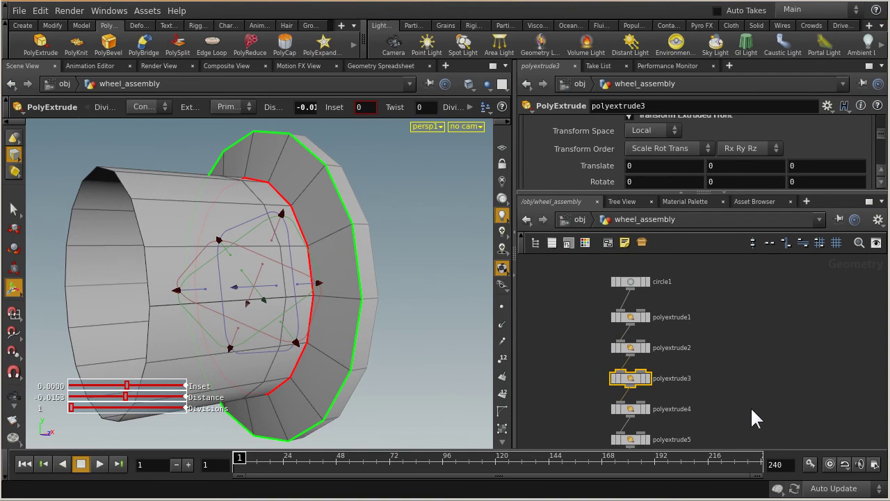
Select polyextrude6, try extending its hub extrusion to a distance of about -0.0887, and undo that change.
middle_click_drag(751, 406, 739, 297)
left_click(621, 360)
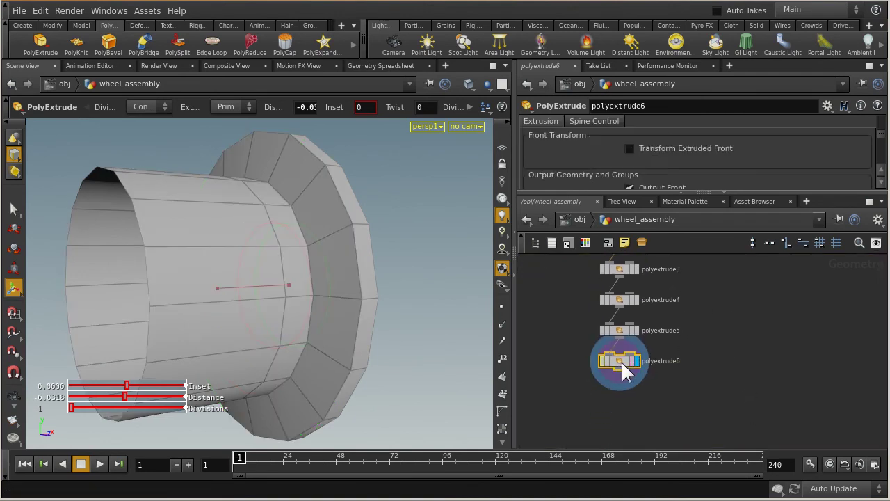
key("Escape")
left_click_drag(382, 298, 323, 267)
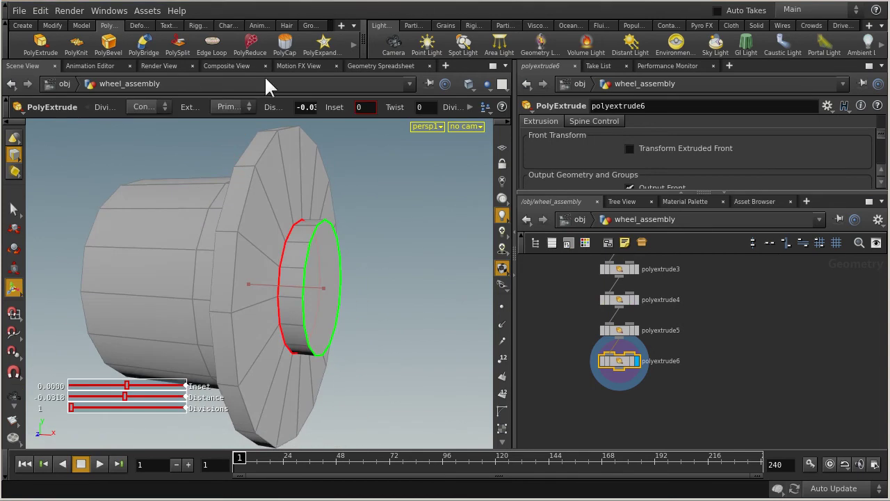
middle_click_drag(202, 234, 298, 234)
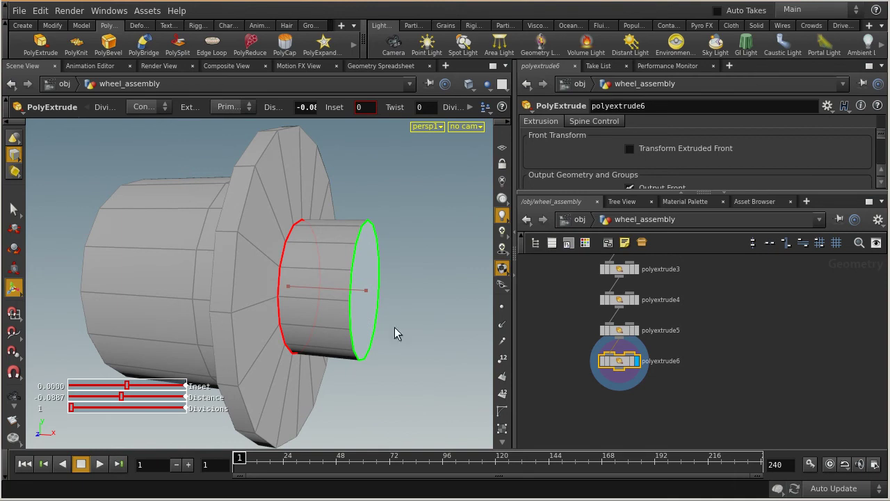
key("ctrl+z")
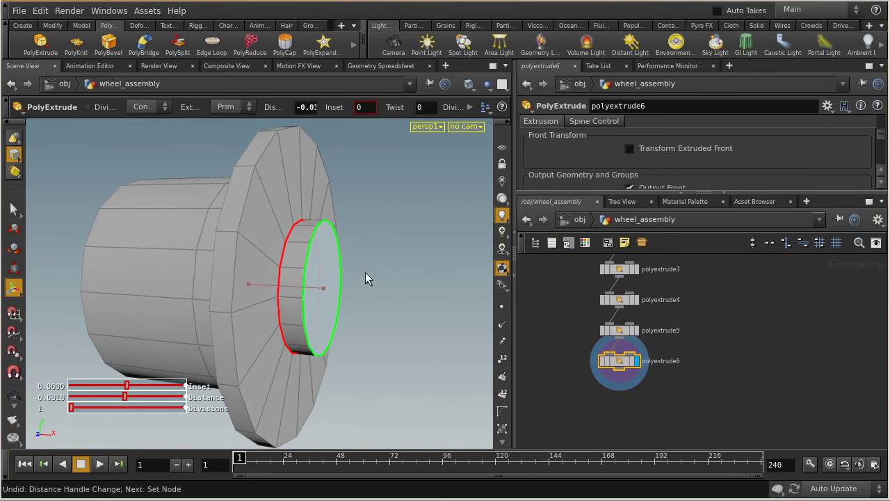
Inspect the wheel's open end from behind, looking through to the hub.
key("Escape")
left_click_drag(401, 218, 304, 236)
key("Return")
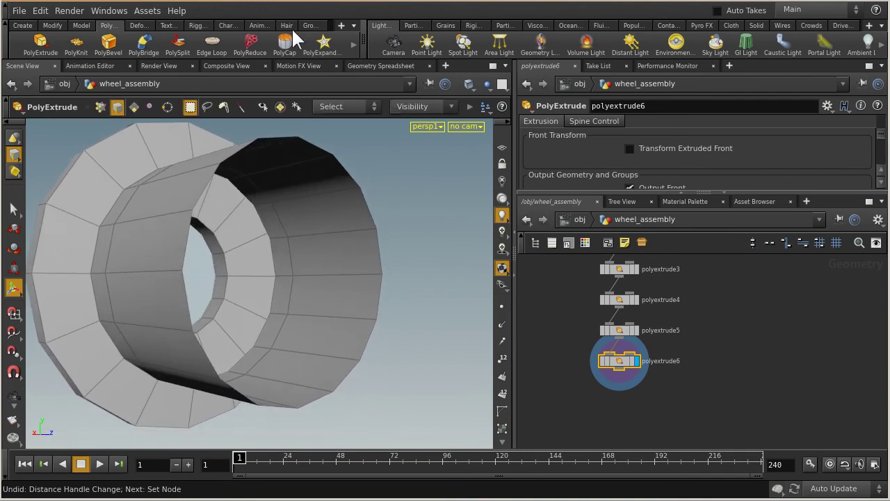
right_click(750, 295)
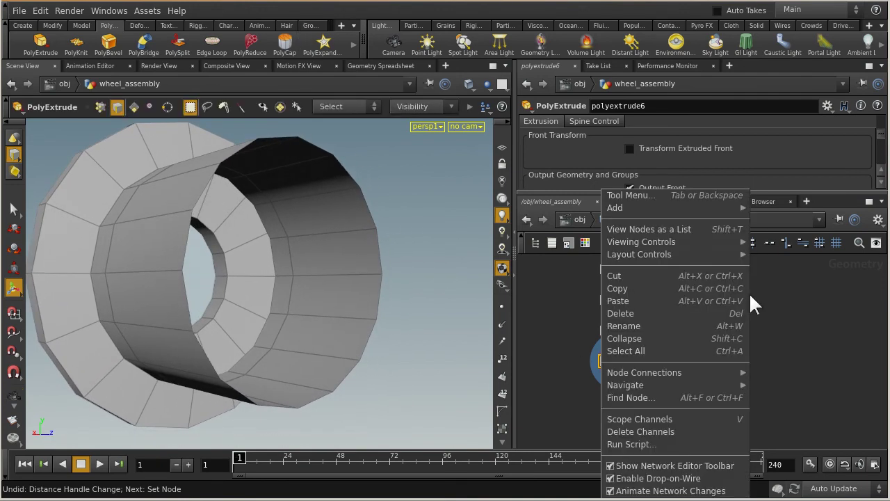
key("Escape")
key("Tab")
key("Escape")
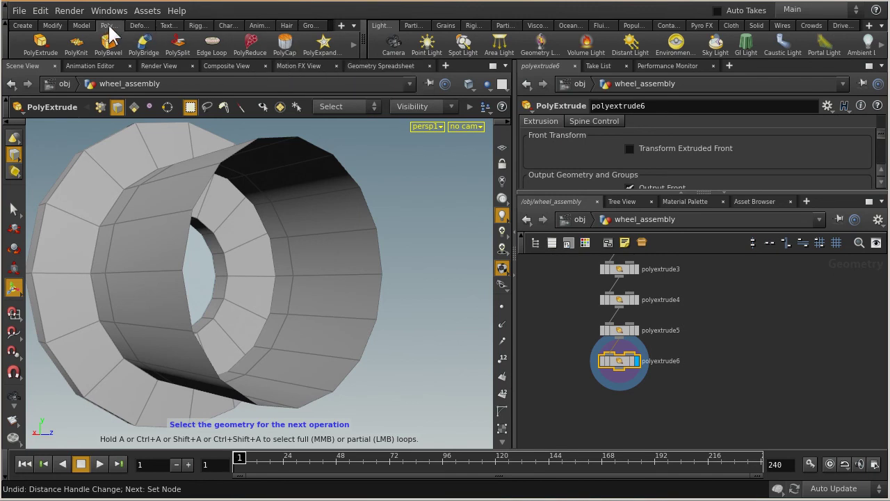
left_click(31, 26)
left_click(53, 26)
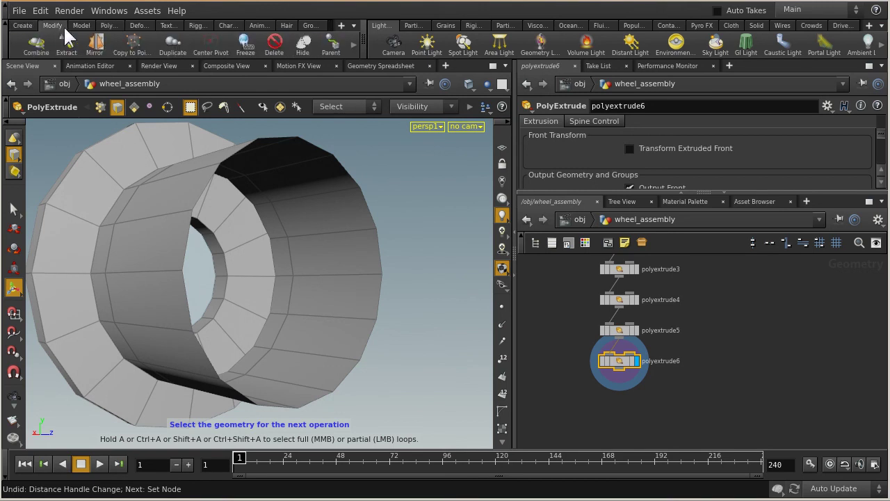
left_click(82, 26)
left_click(109, 27)
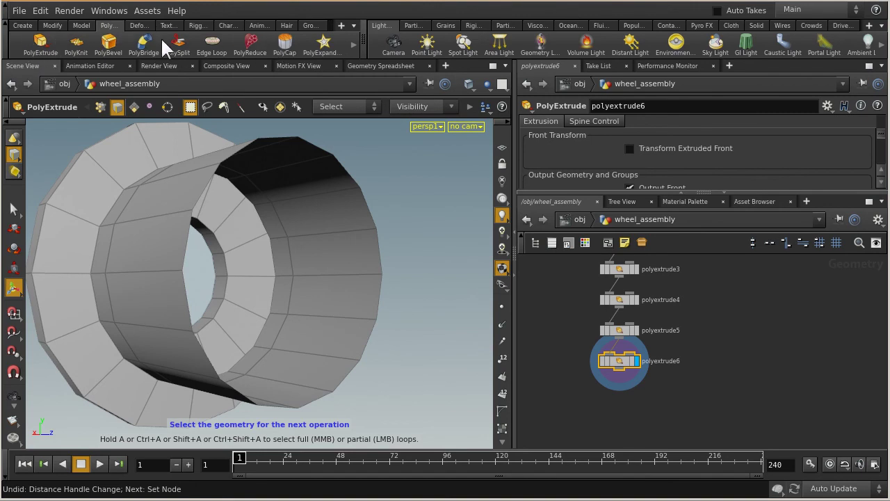
Cap the large open end of the wheel with PolyCap, using its complete boundary edge loop.
left_click(288, 41)
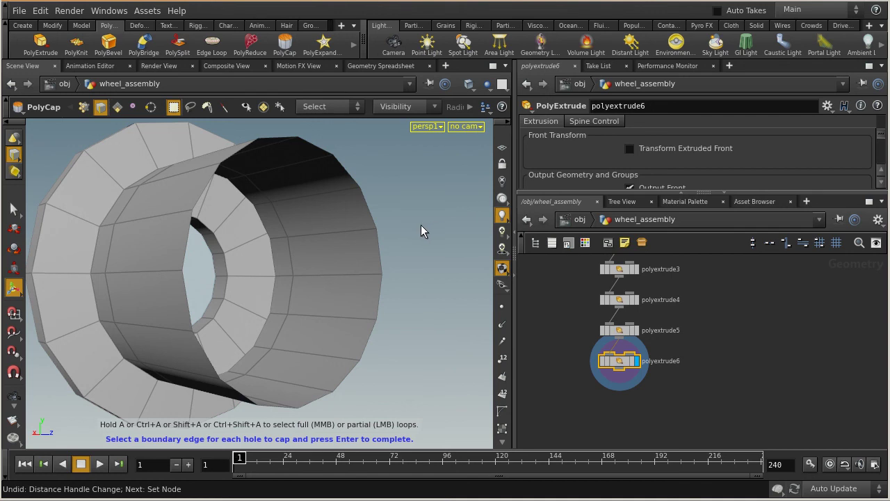
left_click(381, 249)
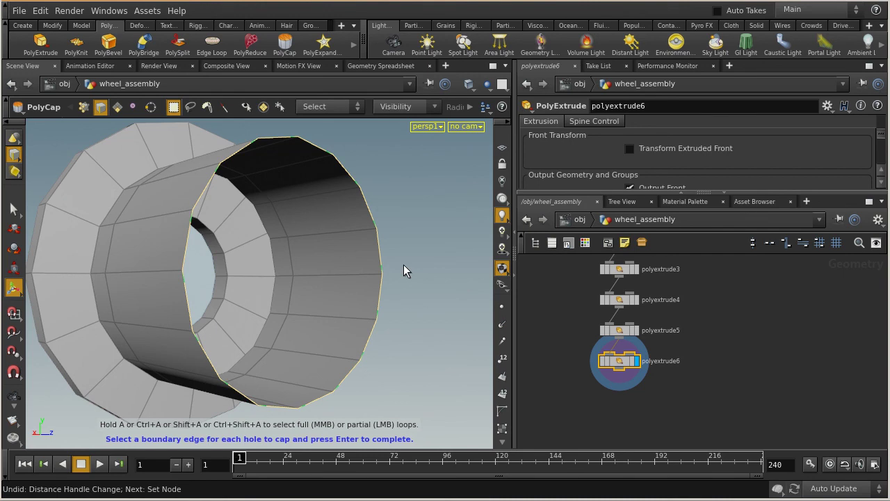
key("Return")
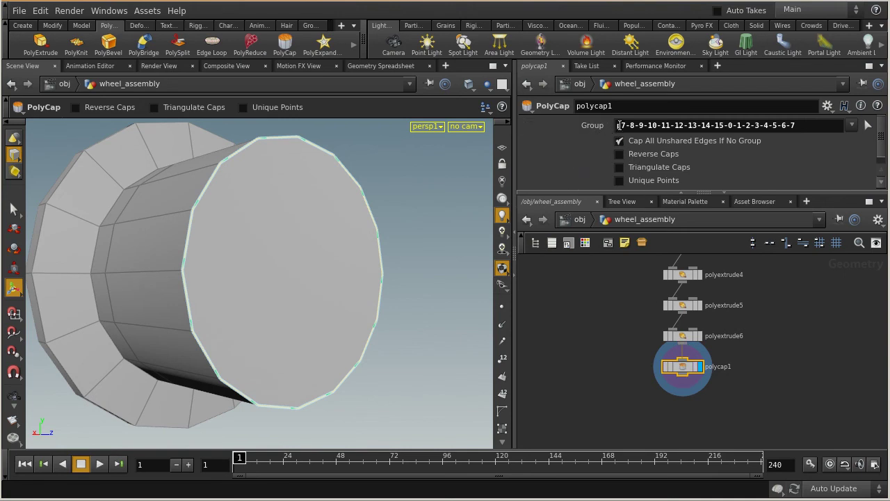
Compare polycap1's Group entry with the point numbers shown around the capped rim, and hide the numbers again.
left_click_drag(810, 124, 621, 126)
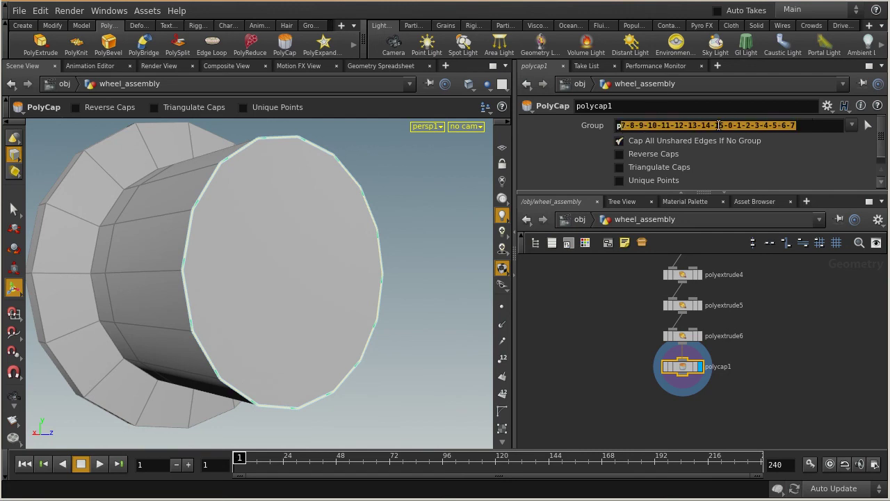
left_click(591, 355)
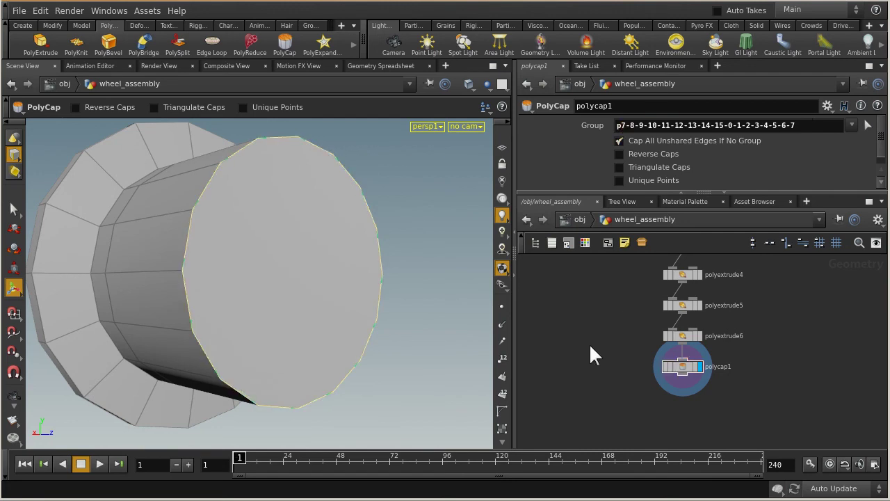
left_click(502, 358)
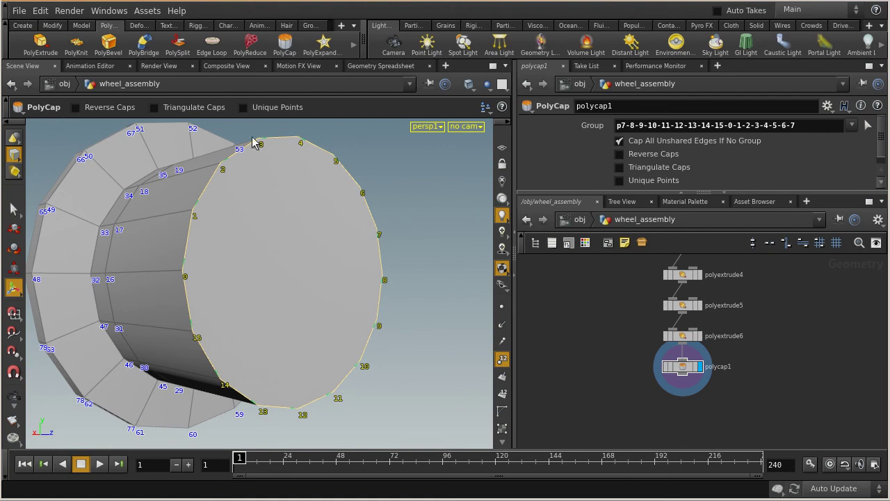
left_click(504, 359)
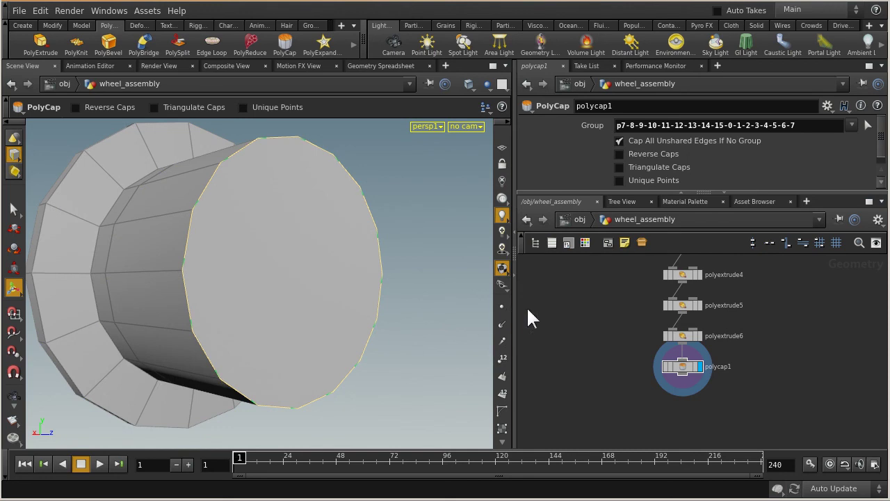
left_click(680, 366)
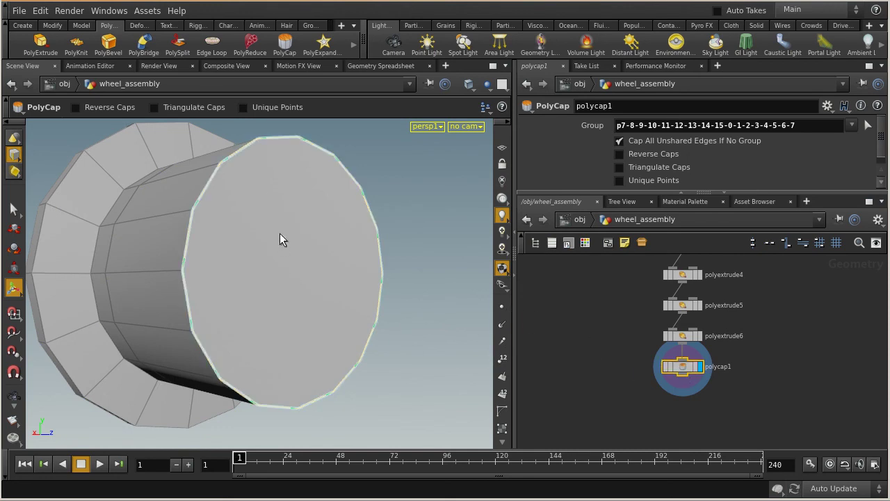
Examine the capped wheel from its hub side.
key("Escape")
left_click_drag(431, 260, 283, 263)
key("Return")
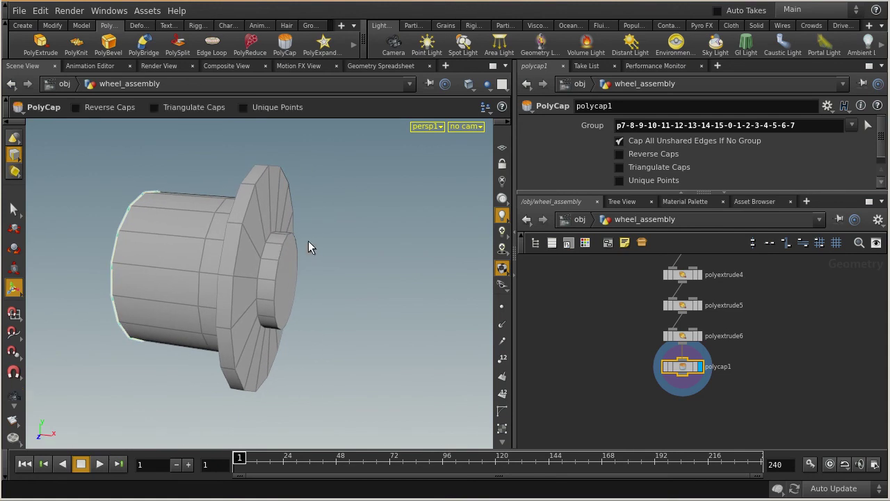